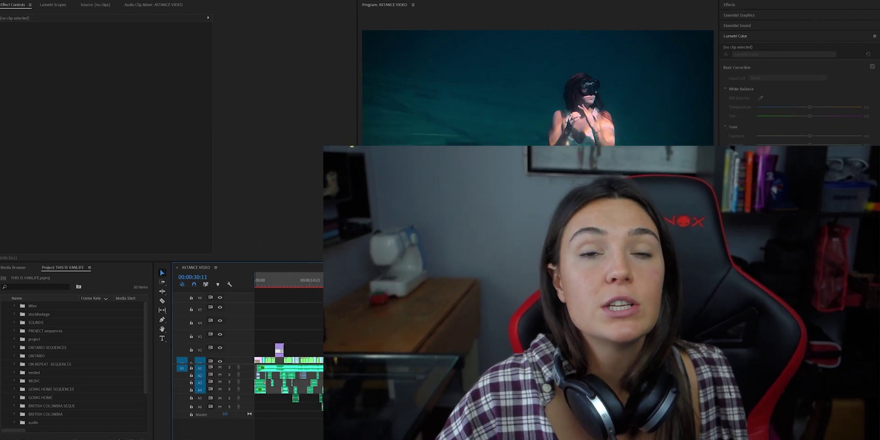
# Nest clip C0054 near the 30-second mark into Nested Sequence 57
pyautogui.press('=')
pyautogui.press('=')
pyautogui.press('=')
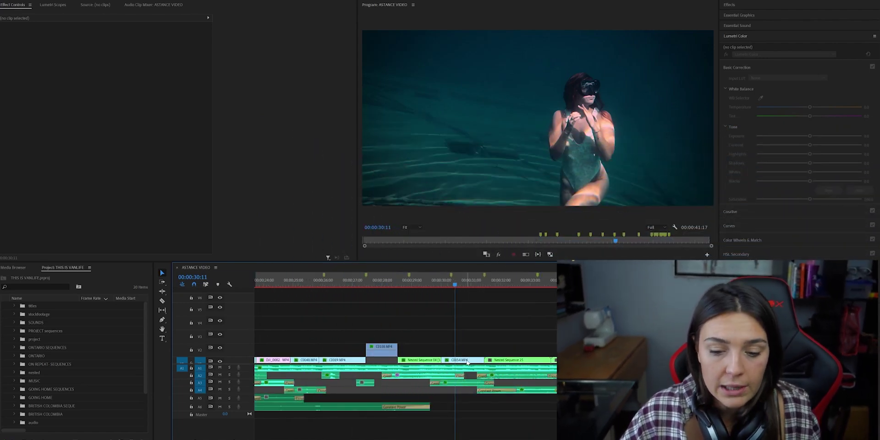
pyautogui.rightClick(467, 361)
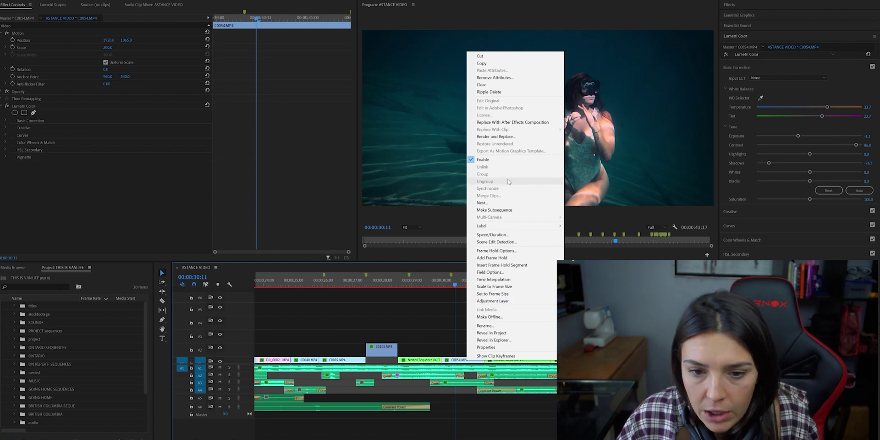
pyautogui.click(449, 363)
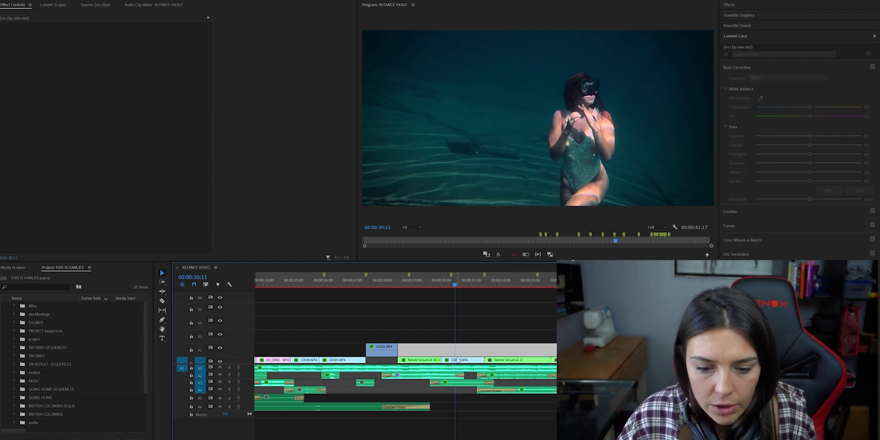
pyautogui.rightClick(461, 364)
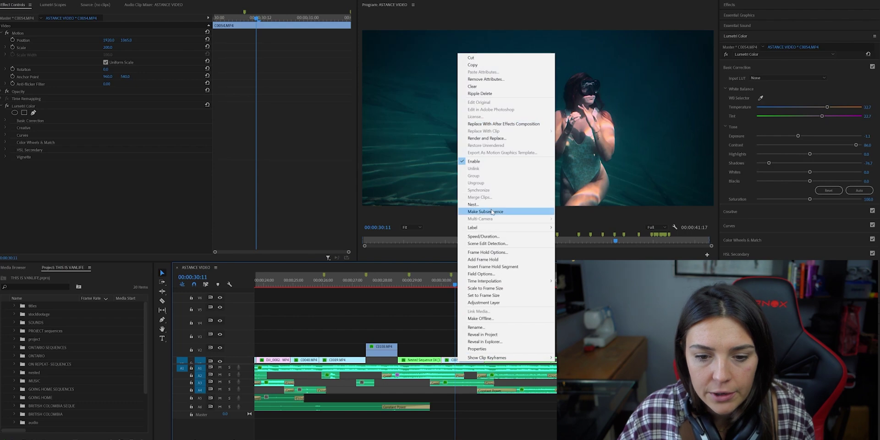
pyautogui.click(473, 205)
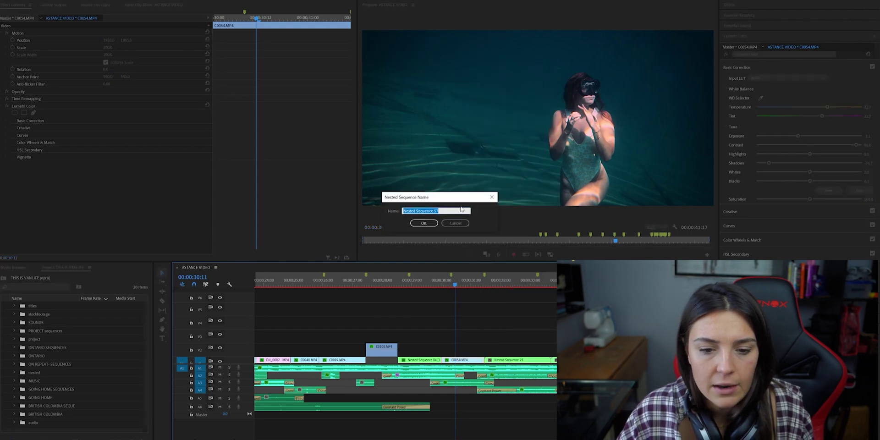
pyautogui.click(425, 223)
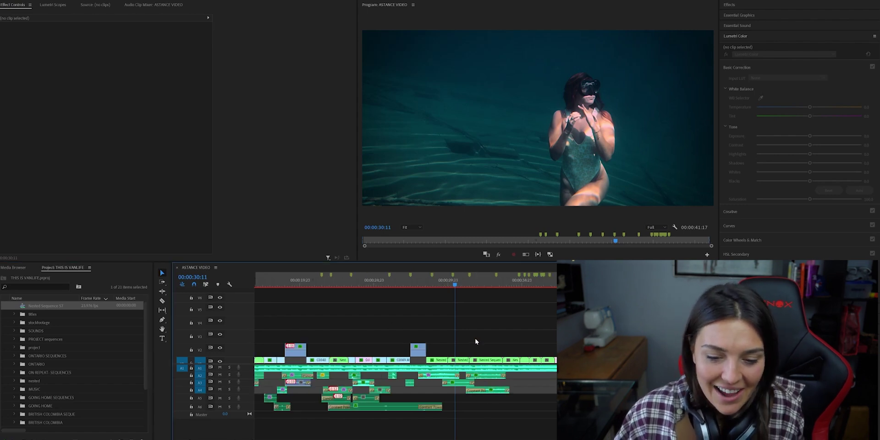
pyautogui.press('-')
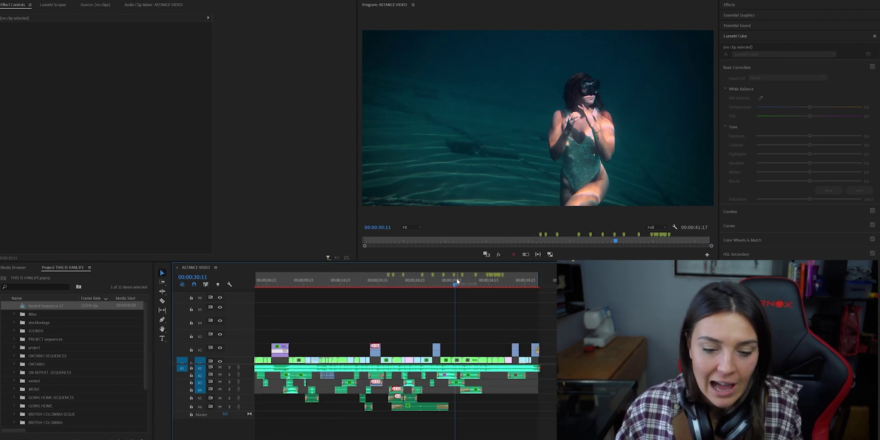
pyautogui.press('-')
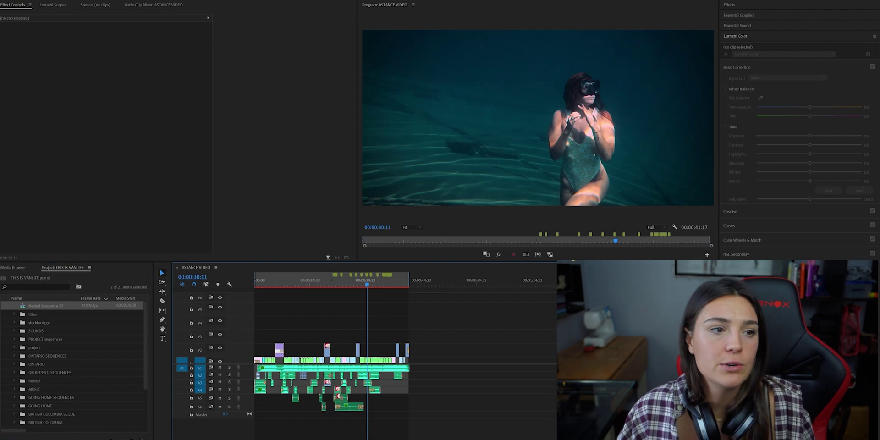
pyautogui.hotkey('alt', 'f')
pyautogui.moveTo(28, 3)
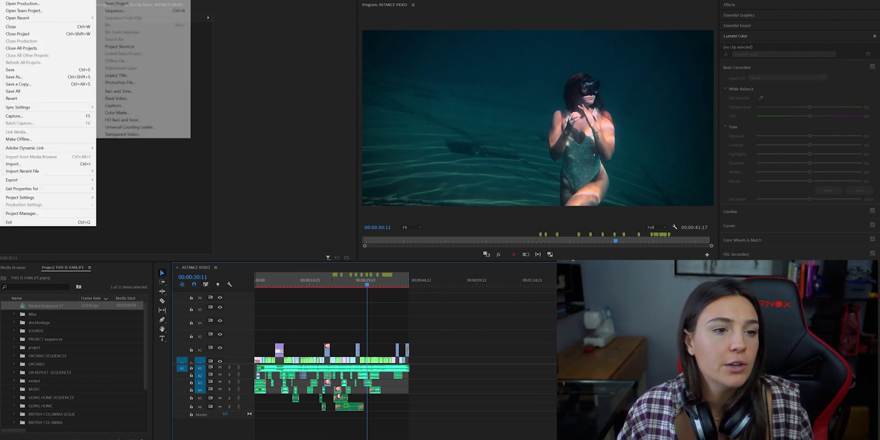
# Start a new sequence in custom Settings with a 29.97 frames/second timebase
pyautogui.click(122, 11)
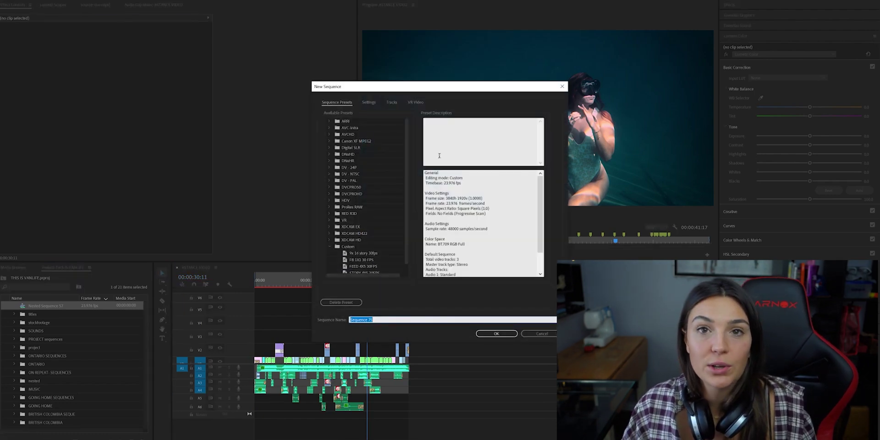
pyautogui.click(370, 103)
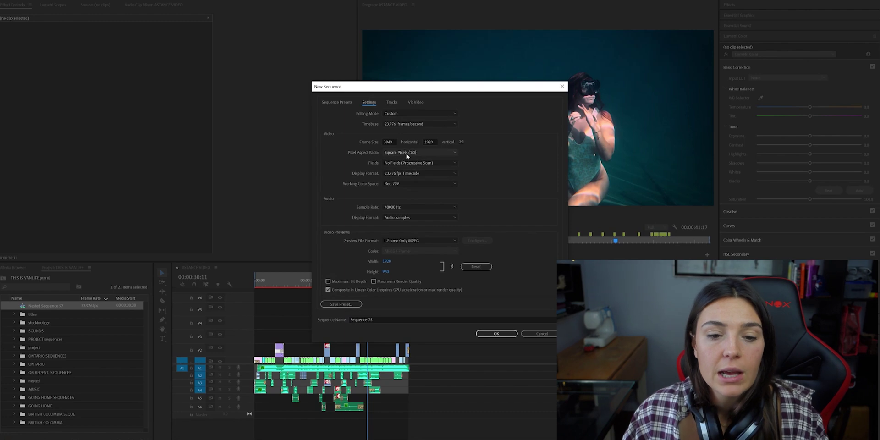
pyautogui.click(418, 125)
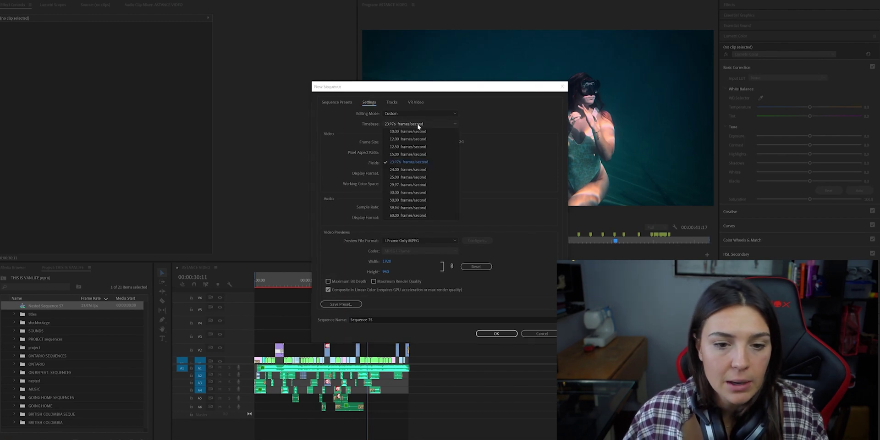
pyautogui.click(418, 185)
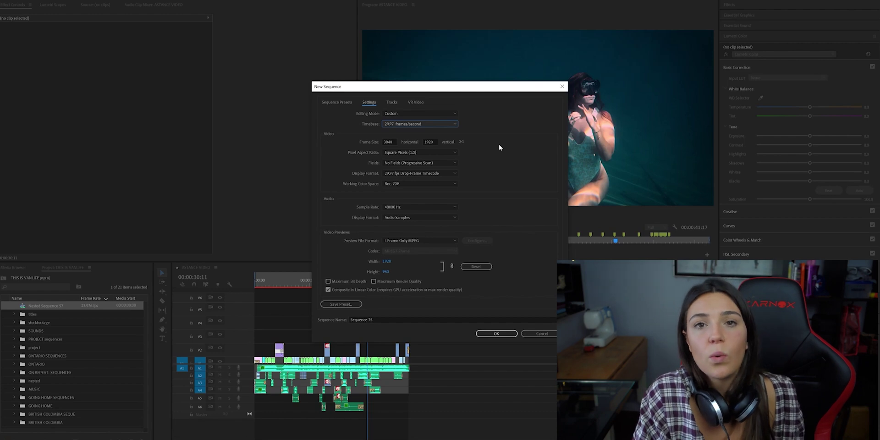
pyautogui.press('Tab')
pyautogui.write('1')
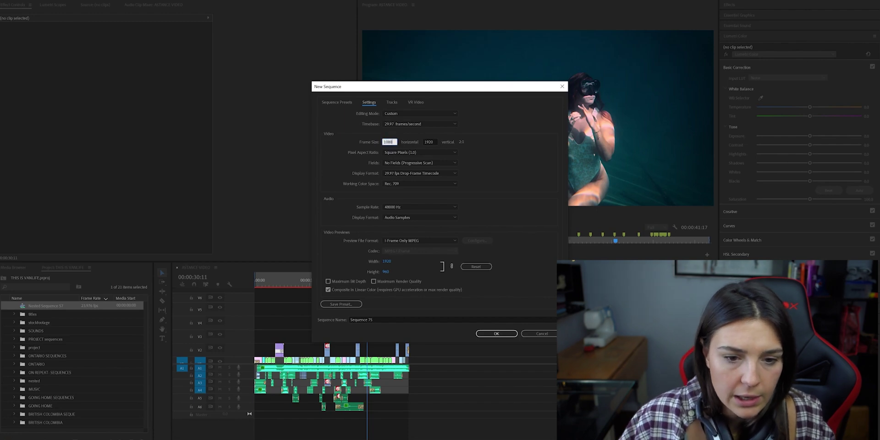
# Set the sequence frame size to 1080 × 1080
pyautogui.write('080')
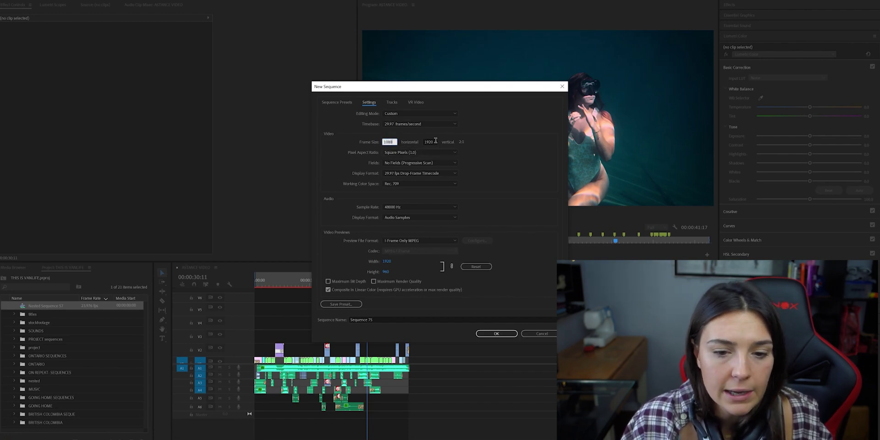
pyautogui.press('Tab')
pyautogui.write('1080')
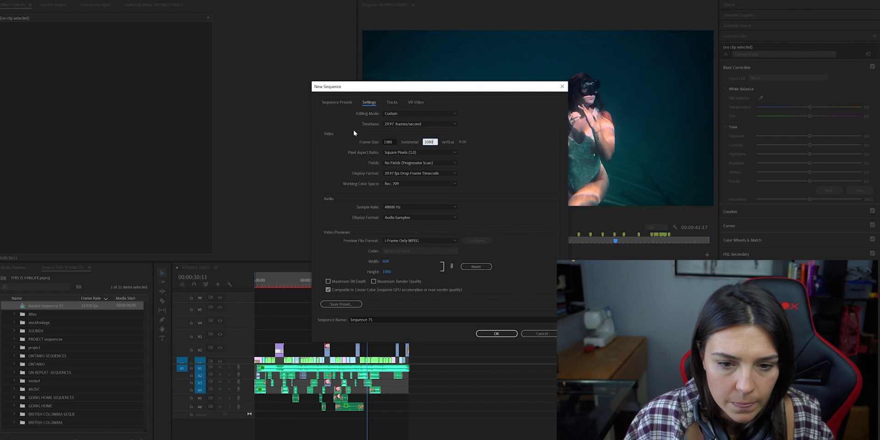
pyautogui.click(444, 143)
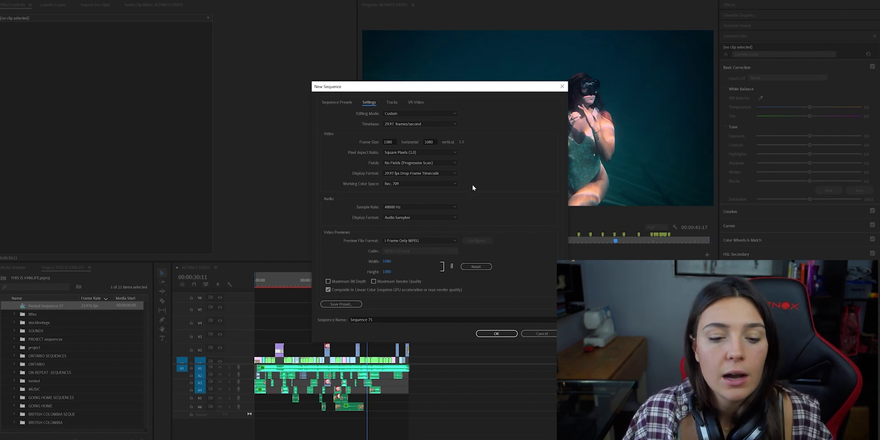
# Save these settings as the sequence preset '1x1 fb 29fps'
pyautogui.click(342, 304)
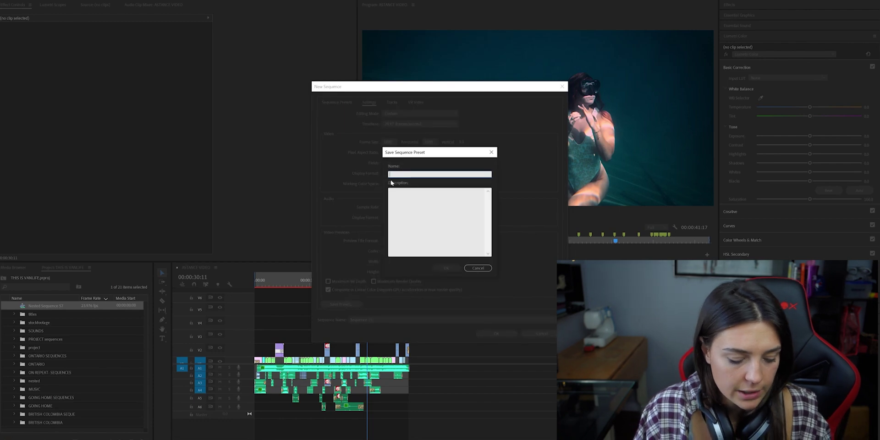
pyautogui.write('1x1 fb 29fps')
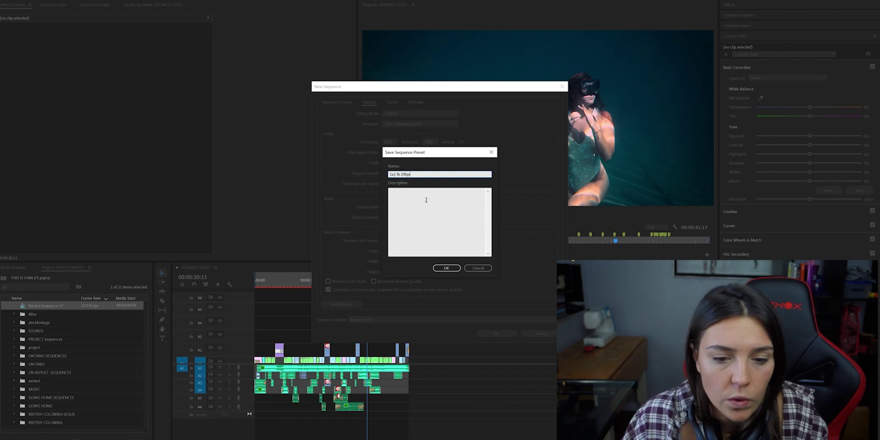
pyautogui.click(445, 267)
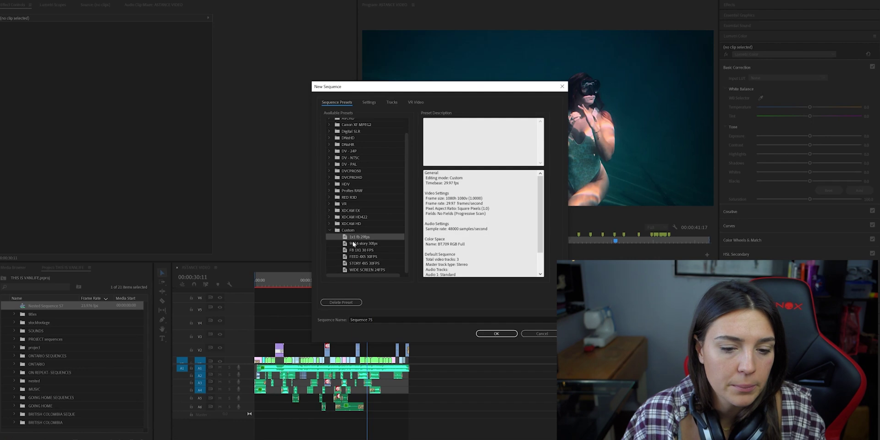
pyautogui.click(343, 302)
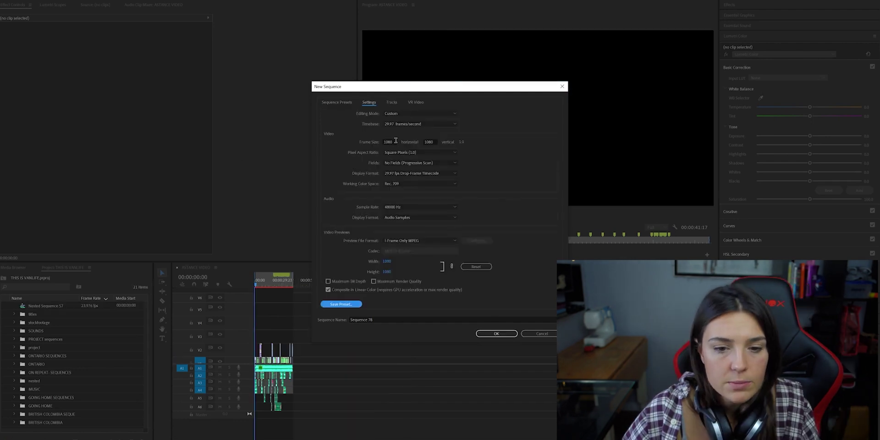
# Change the frame height to 1350 for a 1080 × 1350 frame
pyautogui.doubleClick(432, 141)
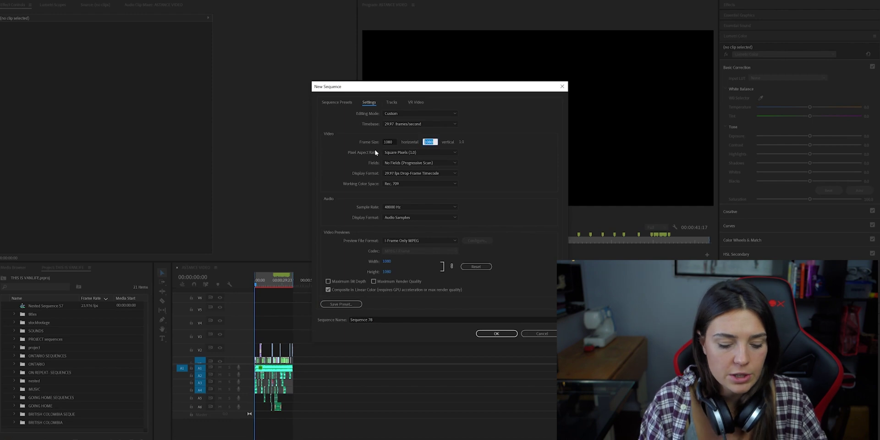
pyautogui.write('1350')
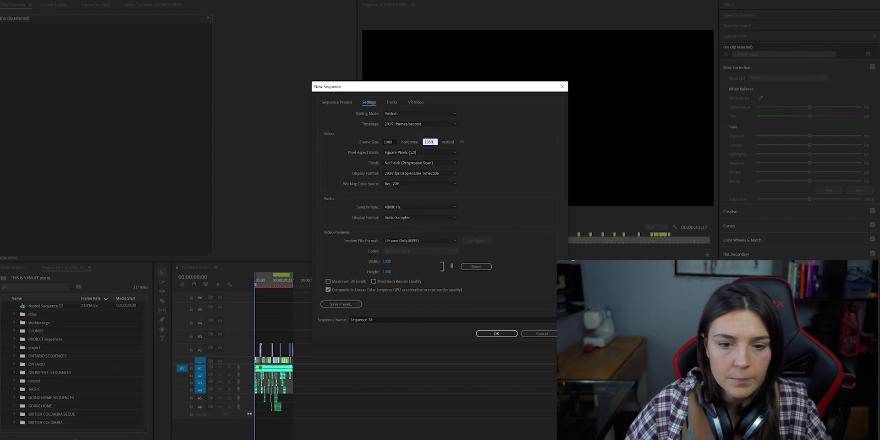
pyautogui.click(520, 170)
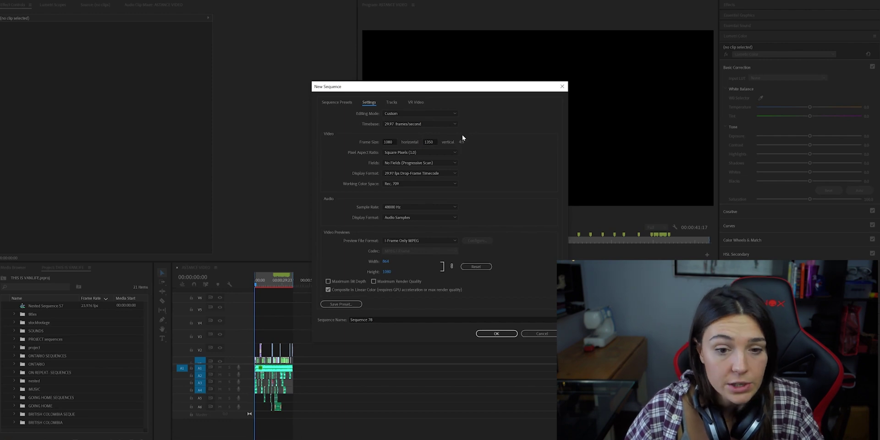
# Save these settings as the sequence preset '4X5 FEED 29FPS'
pyautogui.click(351, 304)
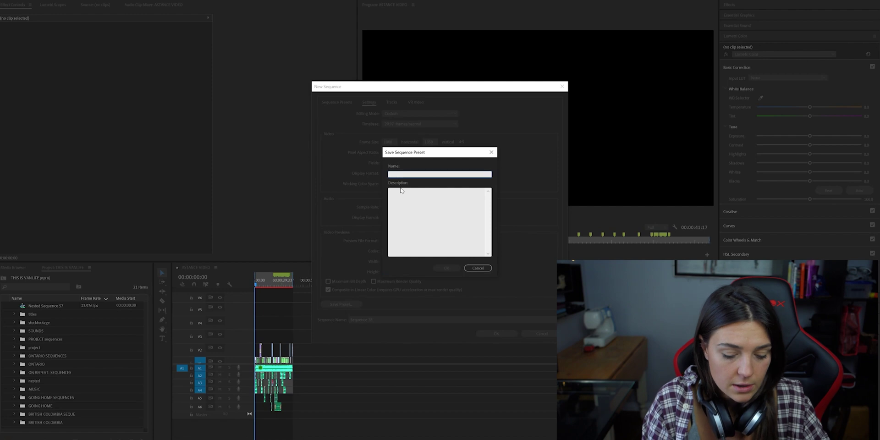
pyautogui.write('4X5 ')
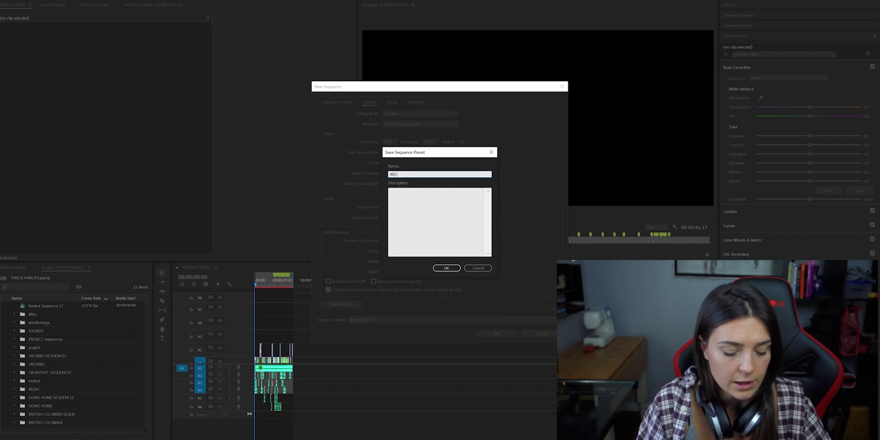
pyautogui.write('FEED')
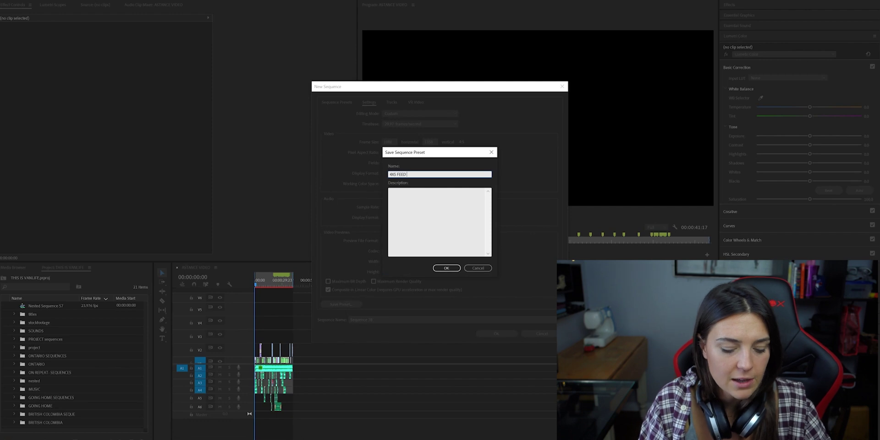
pyautogui.write(' 29F')
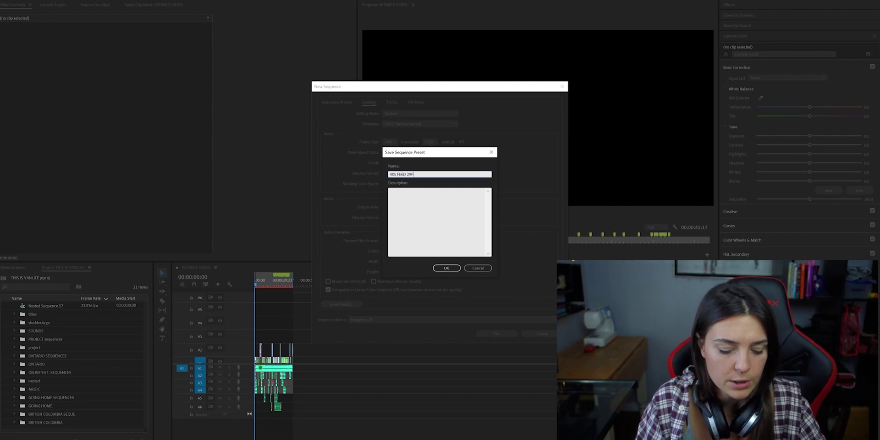
pyautogui.write('PS')
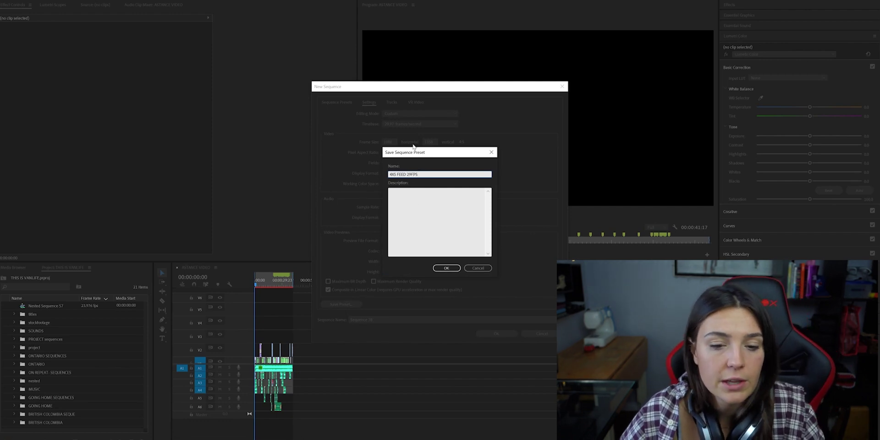
pyautogui.click(487, 268)
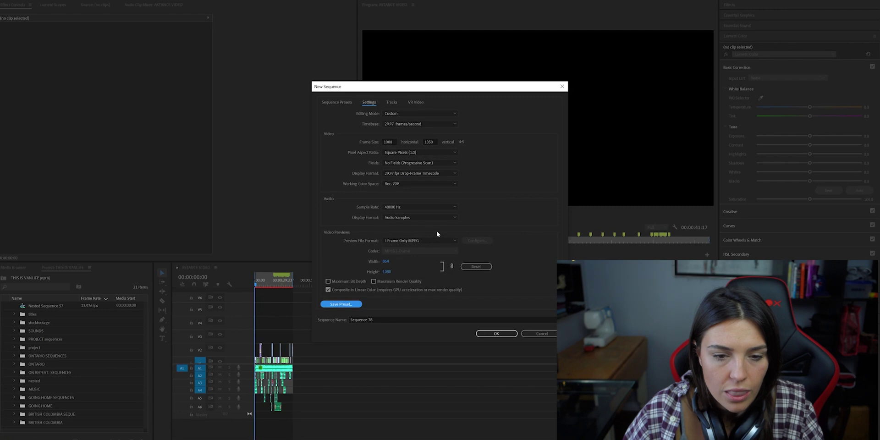
# Change the frame height to 1920 for a 1080 × 1920 frame
pyautogui.click(436, 141)
pyautogui.write('1920')
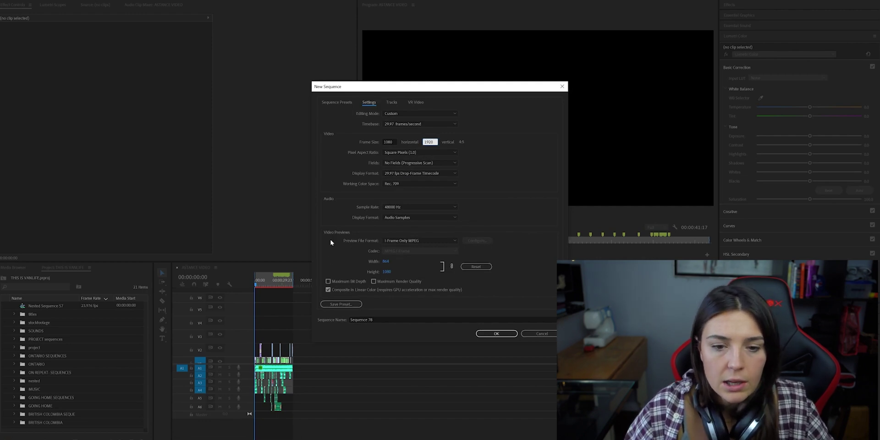
pyautogui.press('Return')
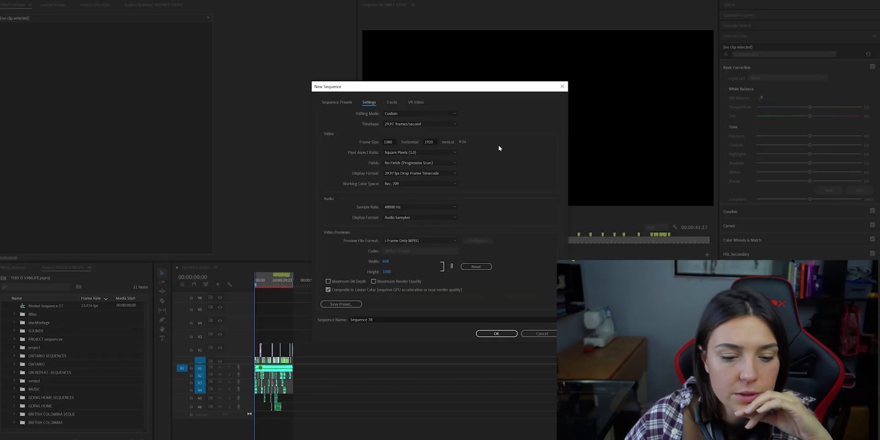
# Save the 1080 × 1920 settings as the preset '9X16 STORY 29FPS'
pyautogui.click(354, 305)
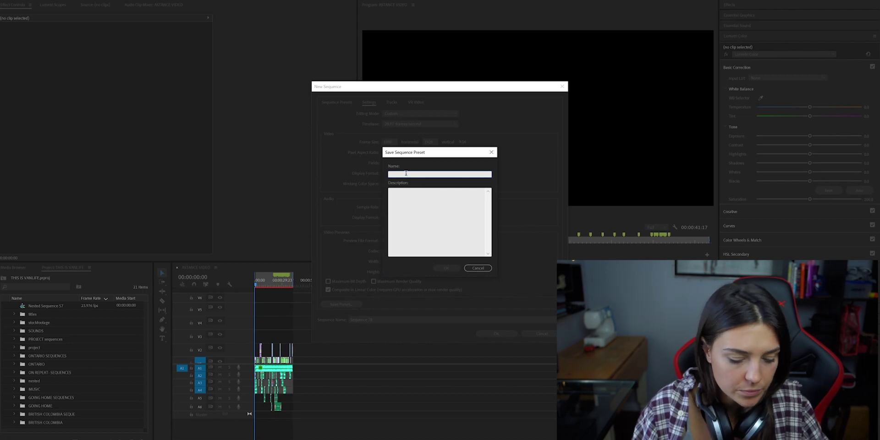
pyautogui.write('9X16')
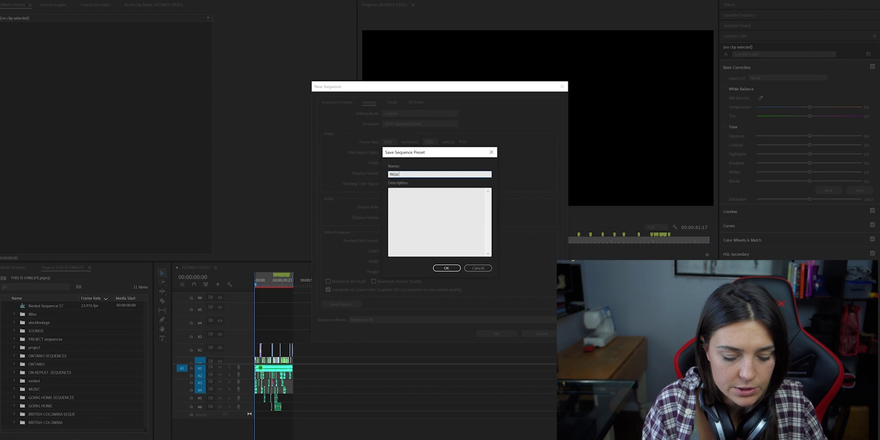
pyautogui.write(' STR')
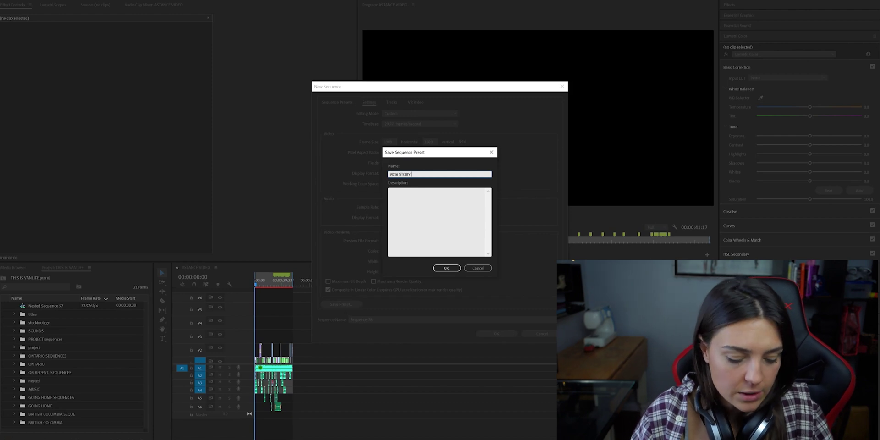
pyautogui.write('PS')
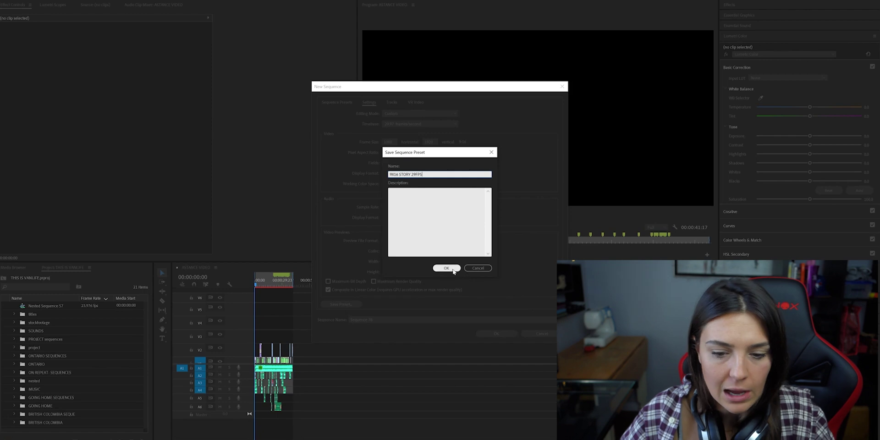
pyautogui.click(483, 269)
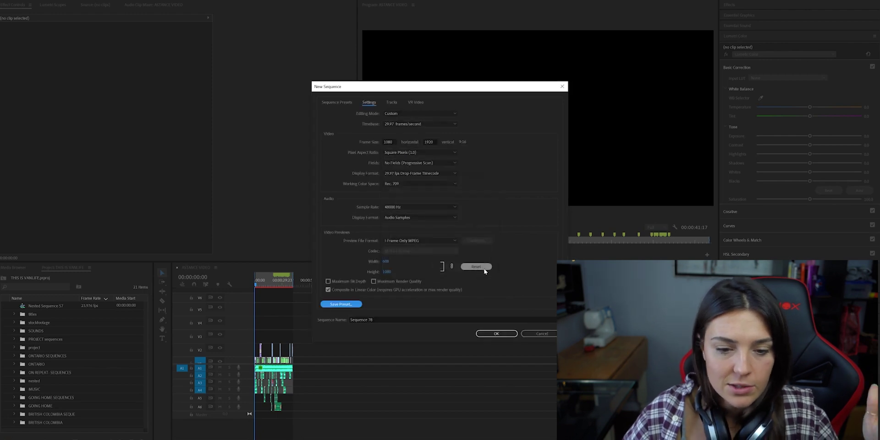
# Name the new sequence 'VAN VIDEO 9X16' and create it
pyautogui.press('Tab')
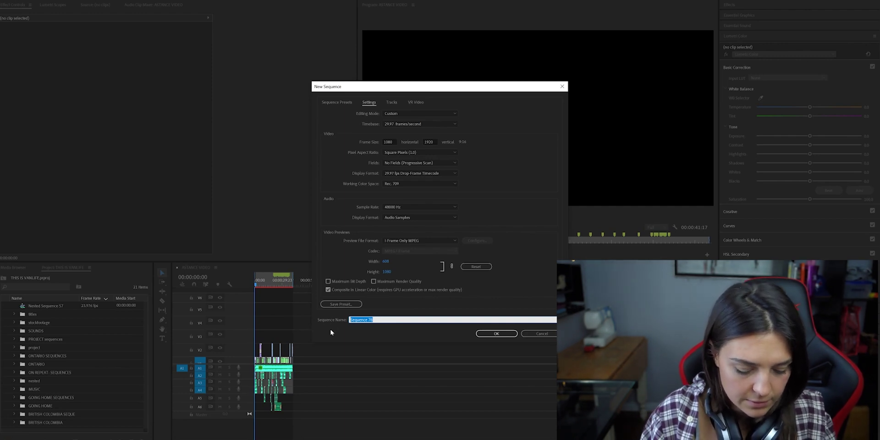
pyautogui.write('VAN VIDEO 9X 1')
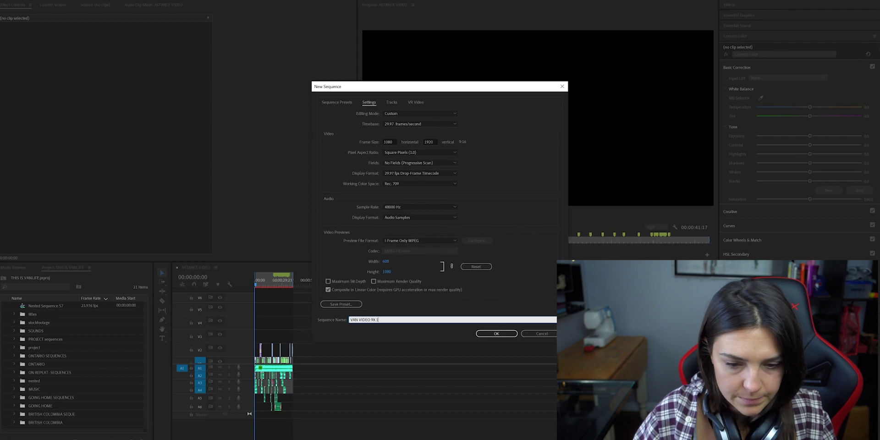
pyautogui.write('6')
pyautogui.press('Return')
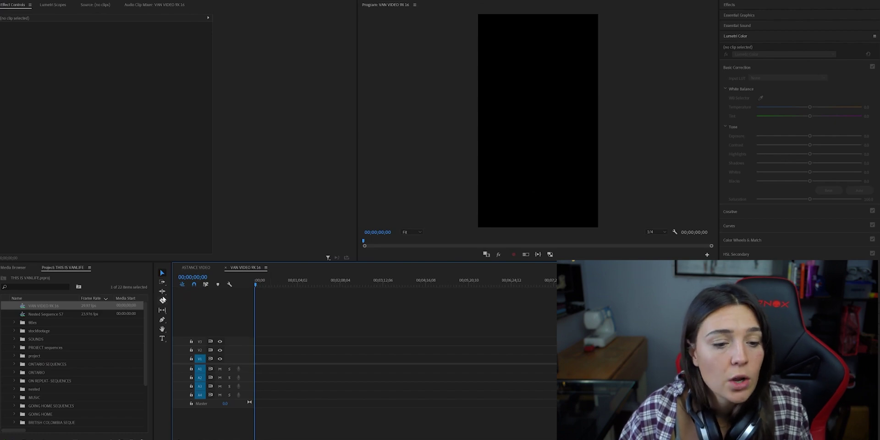
# Move all clips from the horizontal van edit into VAN VIDEO 9X16, keeping existing settings
pyautogui.click(195, 268)
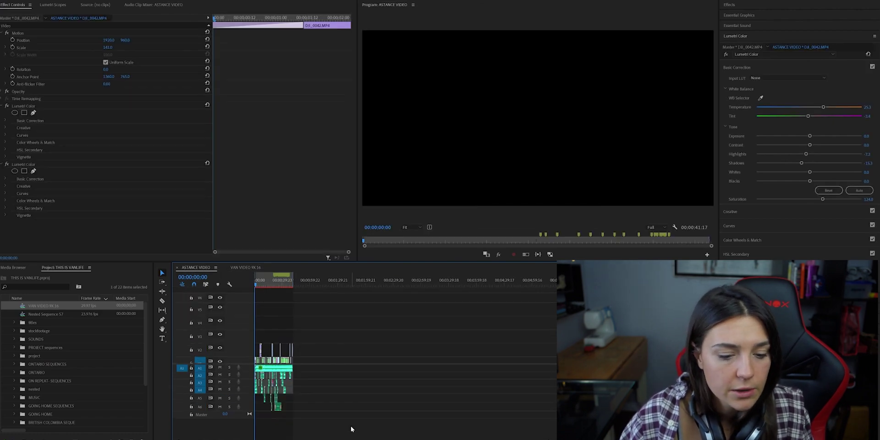
pyautogui.moveTo(353, 429); pyautogui.dragTo(253, 307)
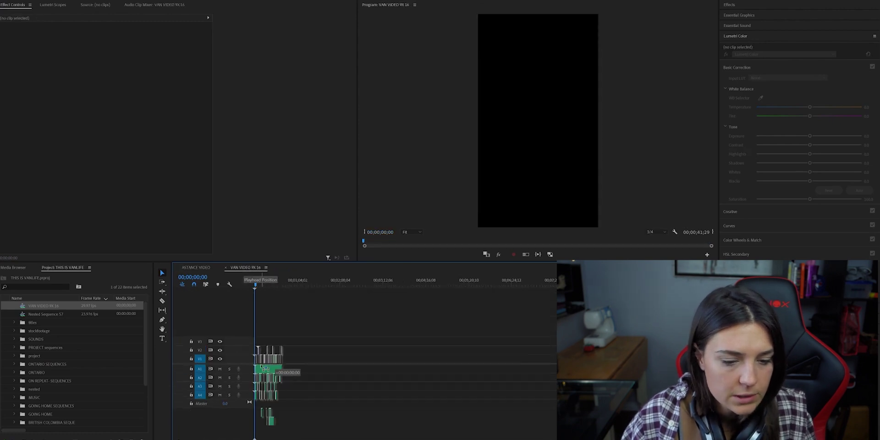
pyautogui.moveTo(248, 267); pyautogui.dragTo(266, 367)
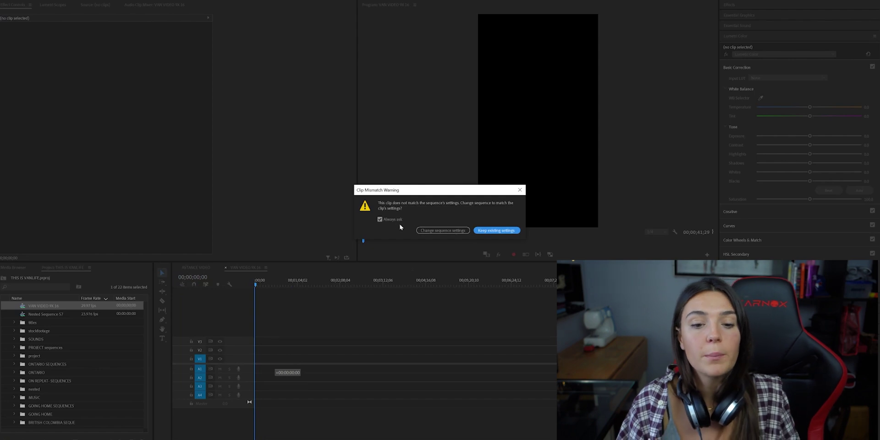
pyautogui.click(498, 233)
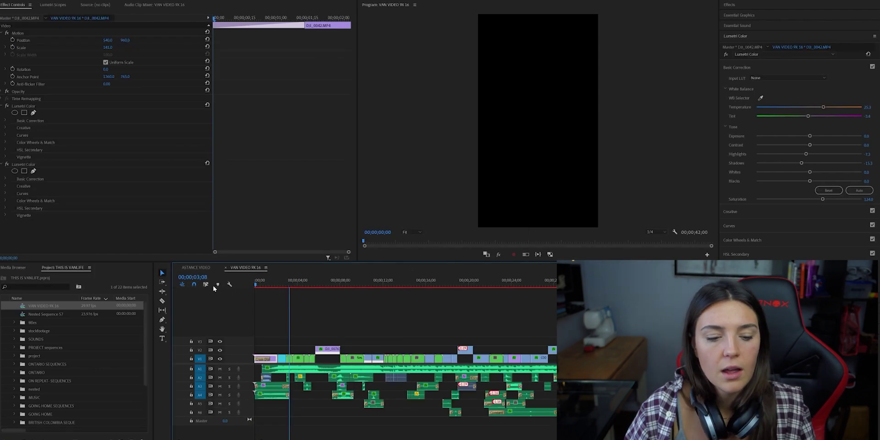
# Scrub through the vertical sequence to preview the clips, then return to the start
pyautogui.moveTo(256, 286); pyautogui.dragTo(429, 310)
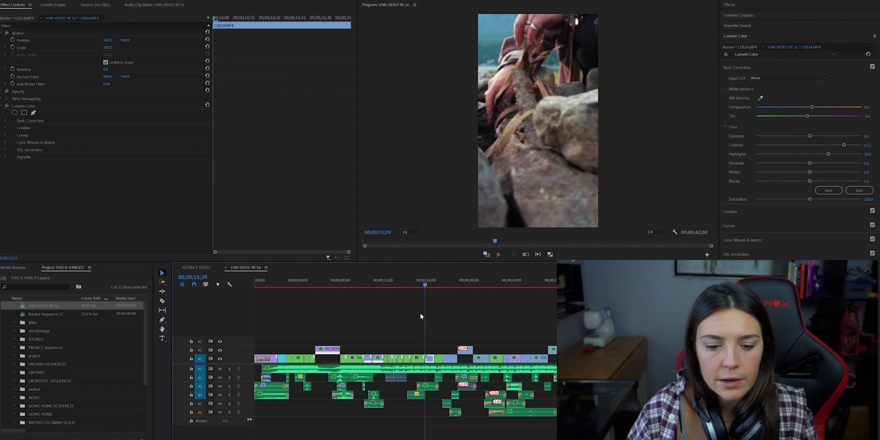
pyautogui.moveTo(428, 312); pyautogui.dragTo(409, 313)
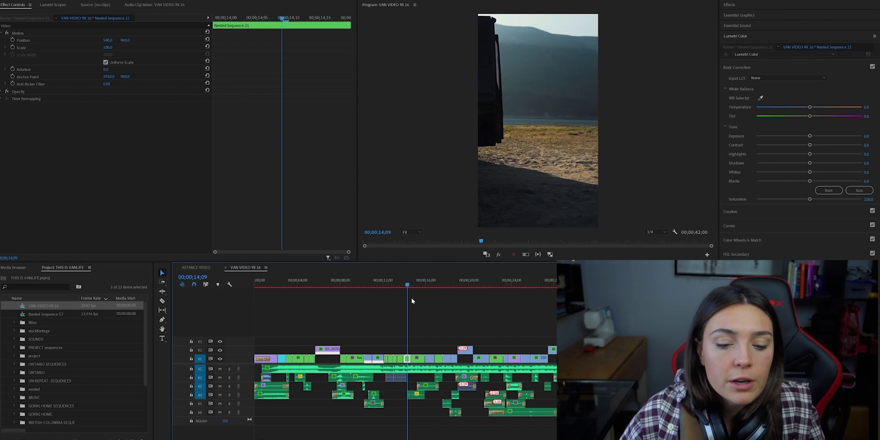
pyautogui.press('Up')
pyautogui.press('Up')
pyautogui.press('Up')
pyautogui.press('Up')
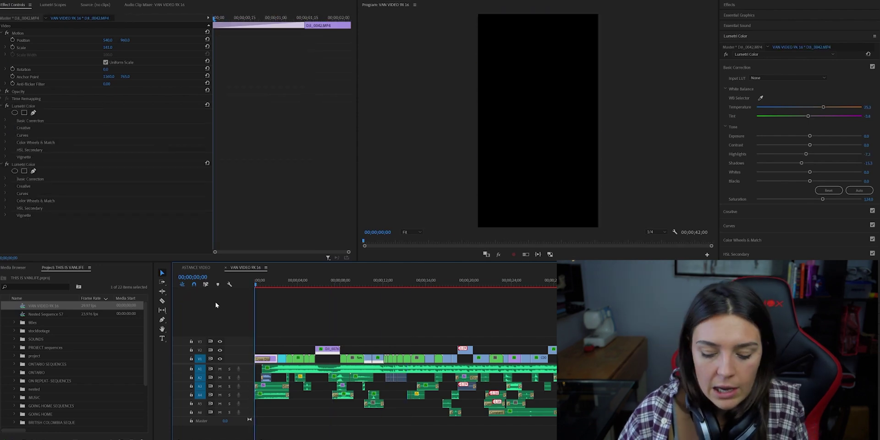
# Delete the Cross Dissolve at the start of the sequence
pyautogui.press('Home')
pyautogui.press('=')
pyautogui.press('-')
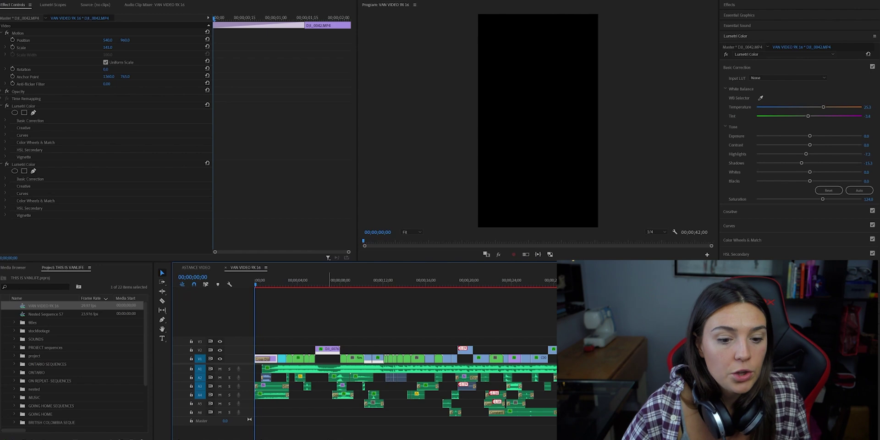
pyautogui.click(263, 360)
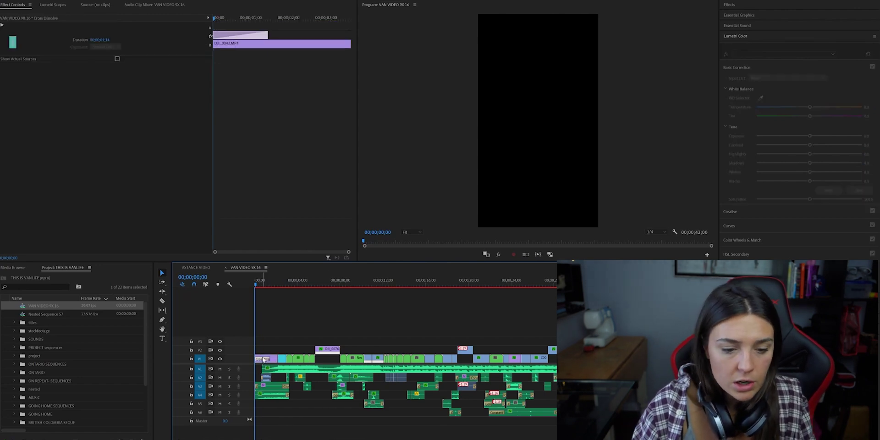
pyautogui.press('Delete')
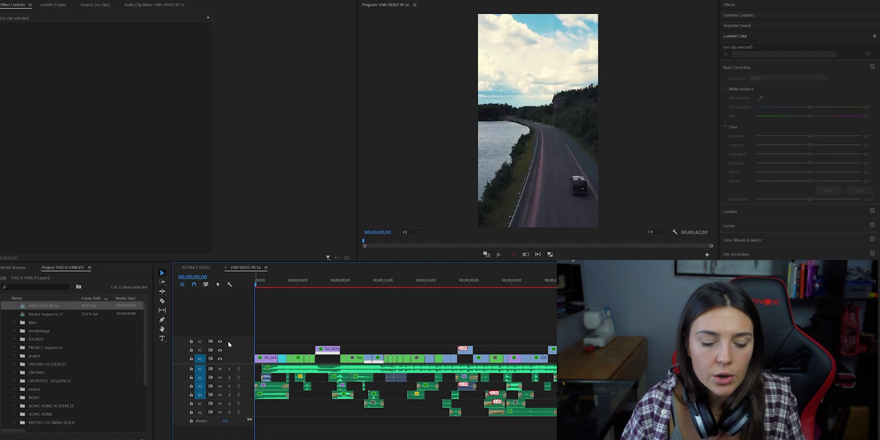
# Reposition and scale up the first drone clip to fill the vertical frame
pyautogui.click(268, 361)
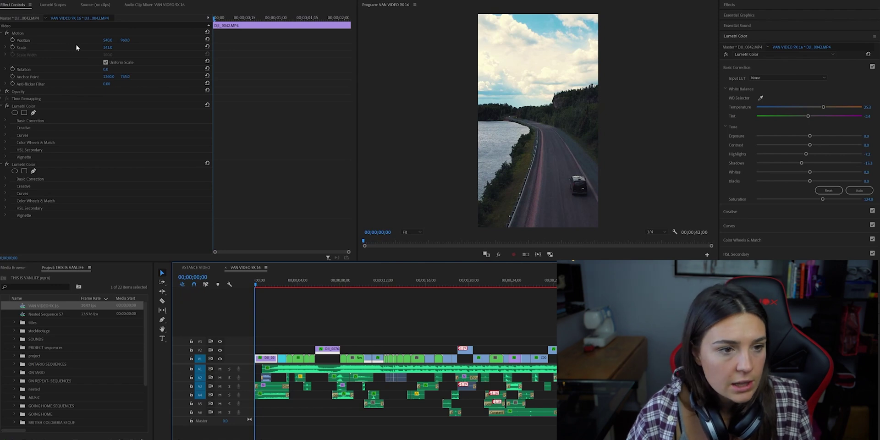
pyautogui.moveTo(108, 40); pyautogui.dragTo(105, 41)
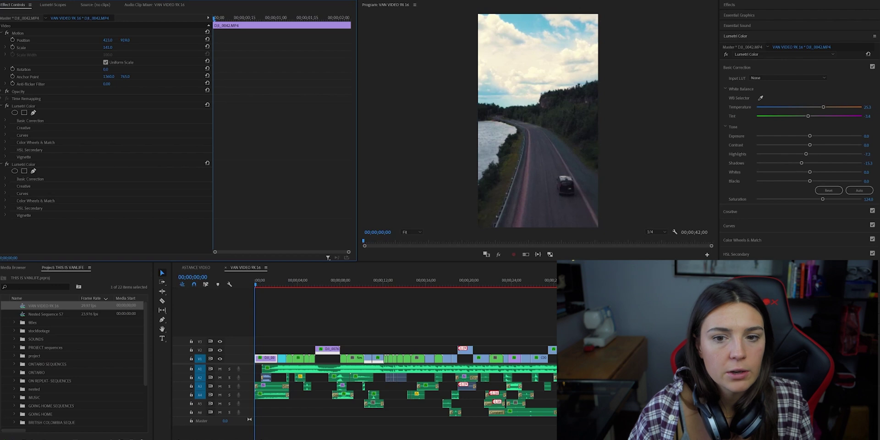
pyautogui.moveTo(125, 39); pyautogui.dragTo(122, 41)
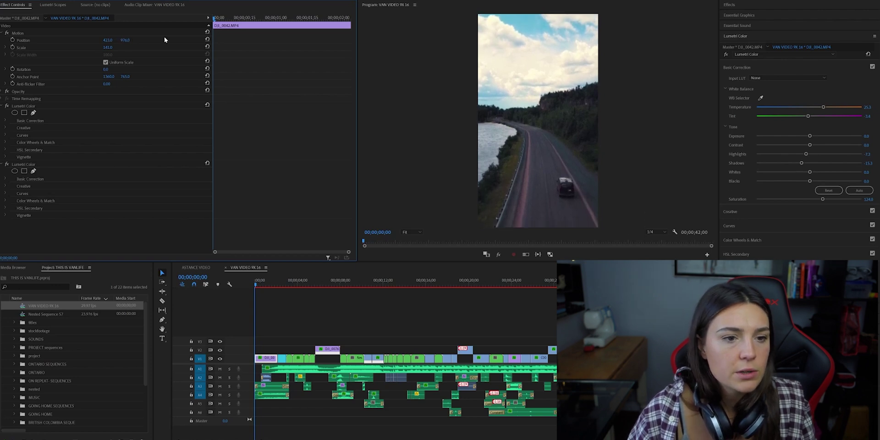
pyautogui.click(207, 41)
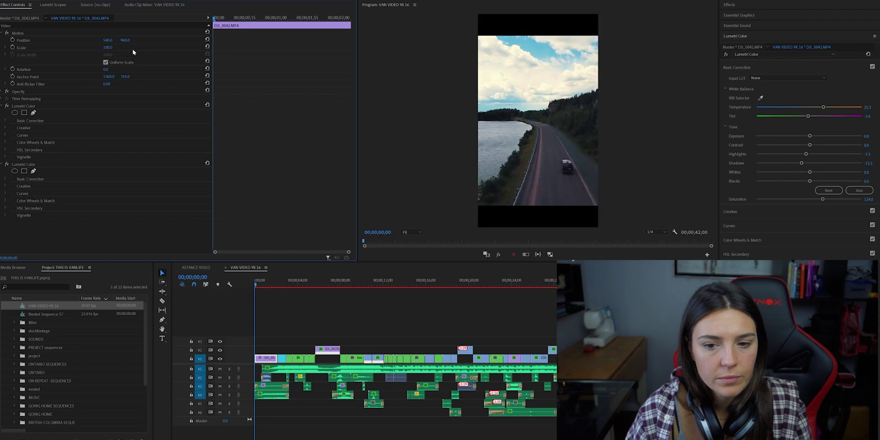
pyautogui.moveTo(107, 40); pyautogui.dragTo(69, 40)
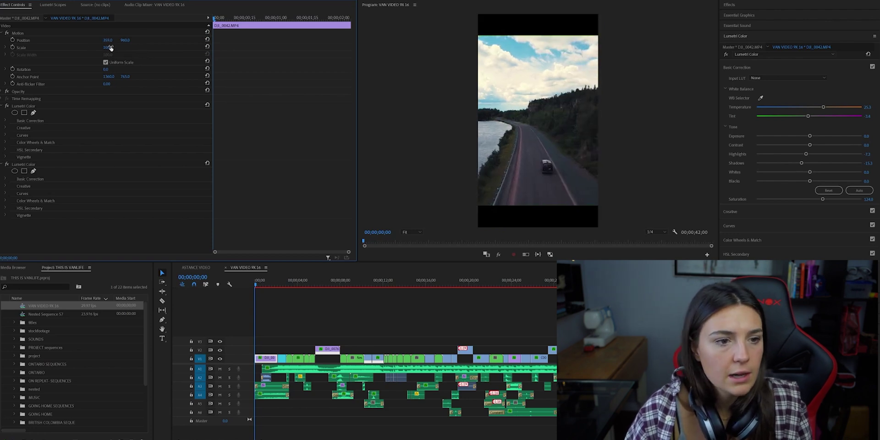
pyautogui.moveTo(107, 47); pyautogui.dragTo(125, 47)
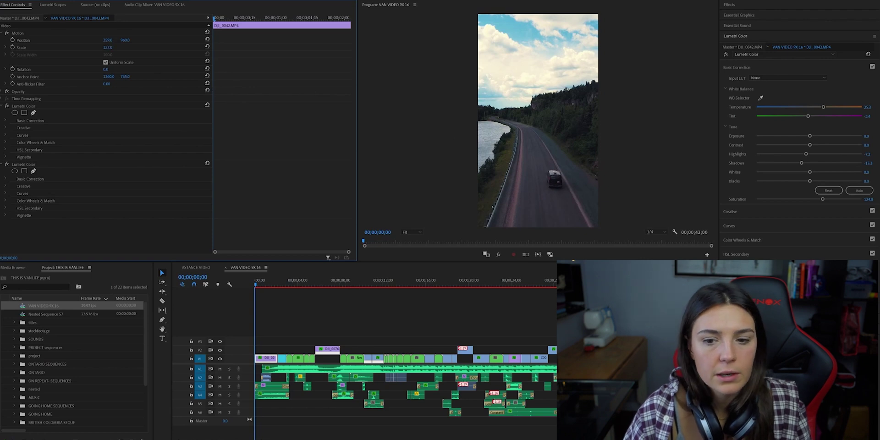
pyautogui.moveTo(108, 40); pyautogui.dragTo(117, 40)
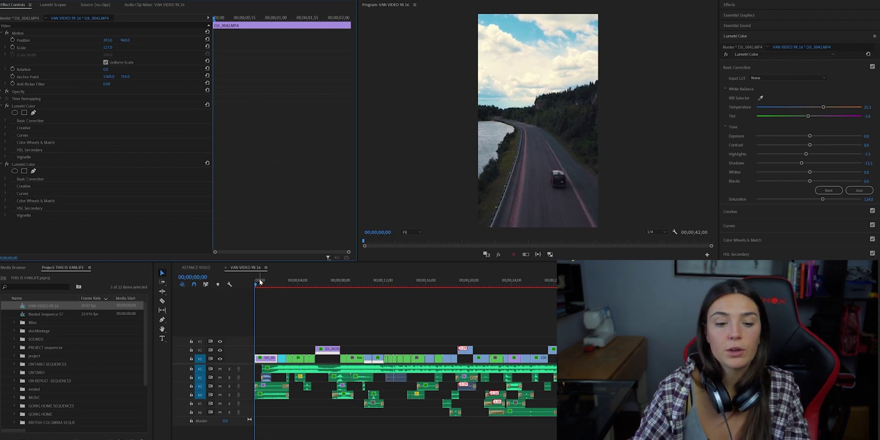
# Adjust position and scale of drone clip DJI_0058 to frame the van
pyautogui.moveTo(260, 284); pyautogui.dragTo(278, 285)
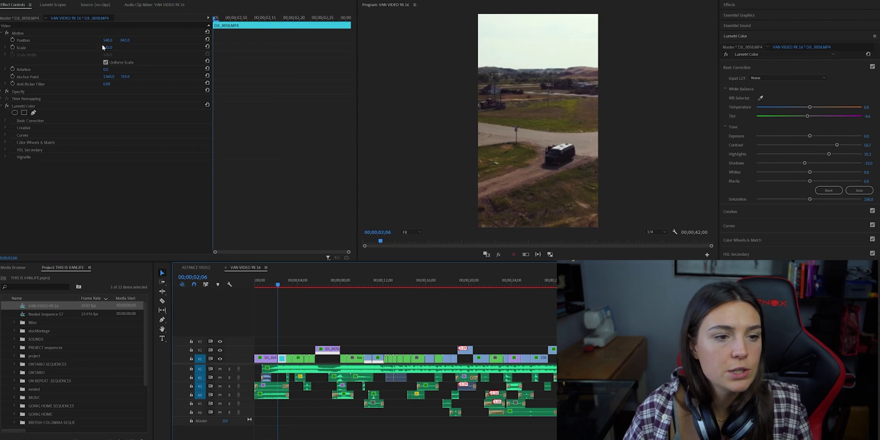
pyautogui.moveTo(107, 40); pyautogui.dragTo(115, 47)
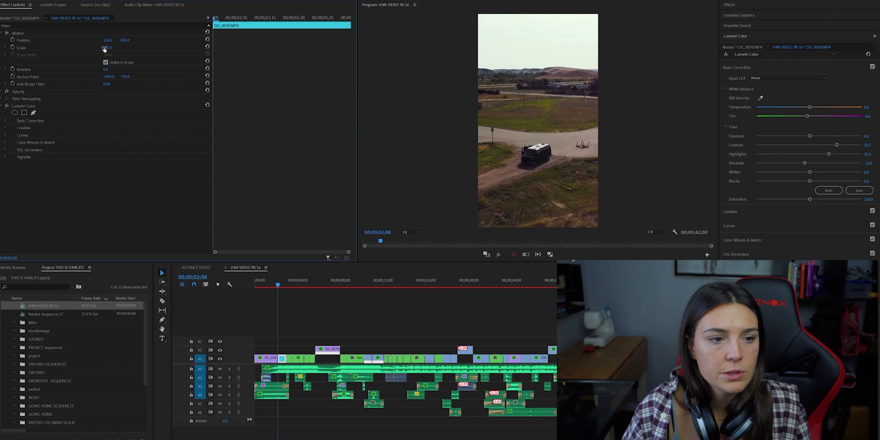
pyautogui.moveTo(107, 41); pyautogui.dragTo(148, 80)
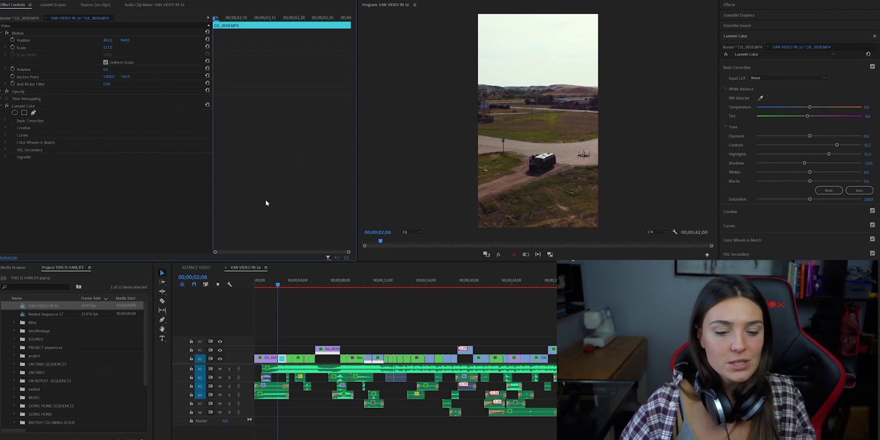
# Play through the later clips and reset one clip's Motion position and scale
pyautogui.press('space')
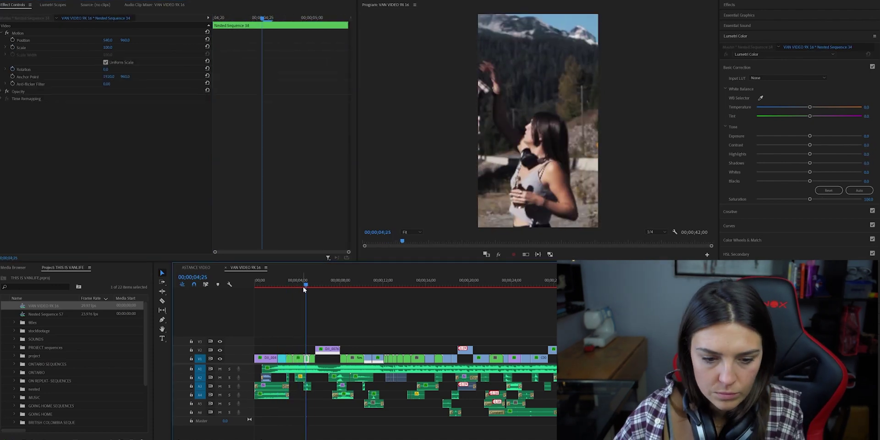
pyautogui.press('=')
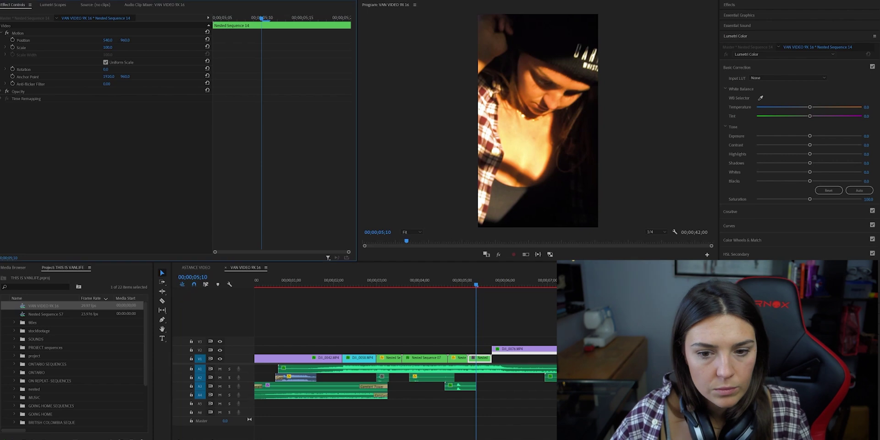
pyautogui.click(207, 31)
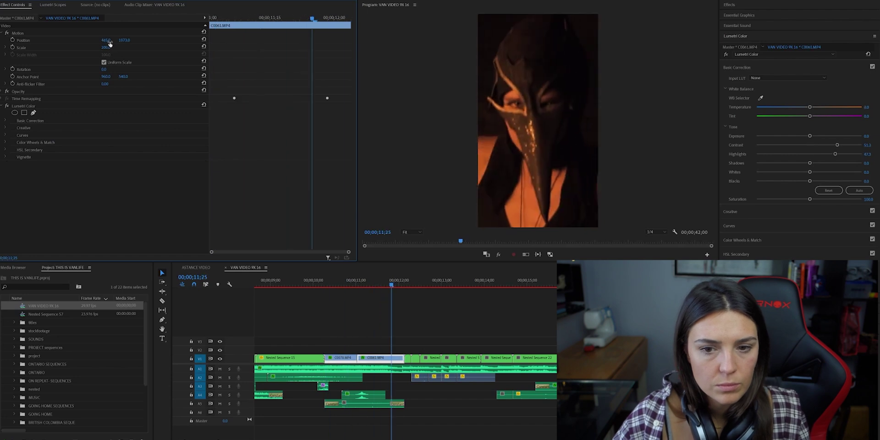
pyautogui.press('=')
pyautogui.press('=')
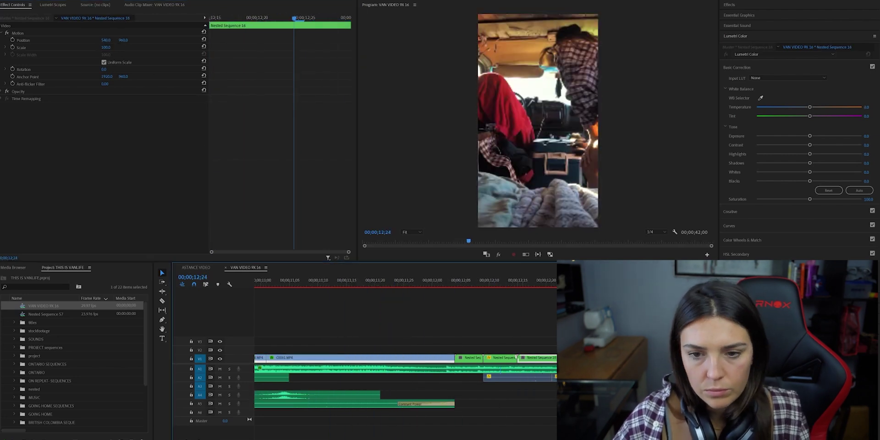